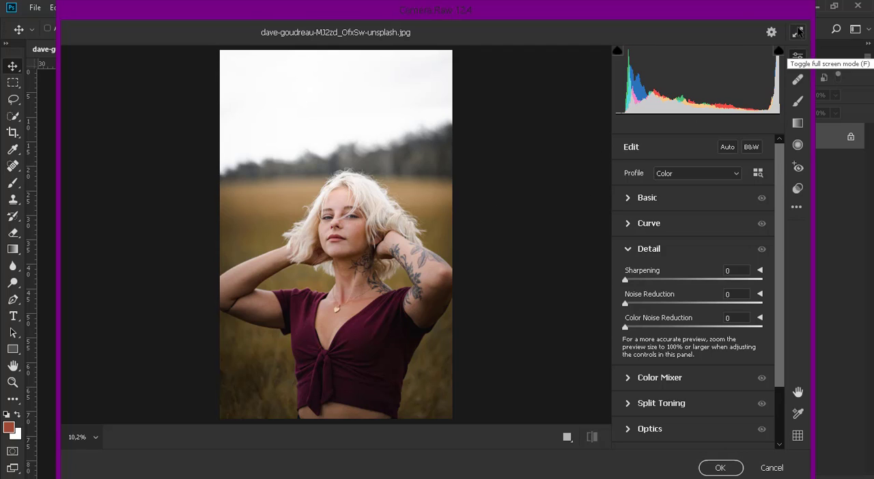
In full-screen mode, set the basic Temperature to -17, Exposure to +0.20, Contrast to -19 and Highlights to -100
left_click(798, 32)
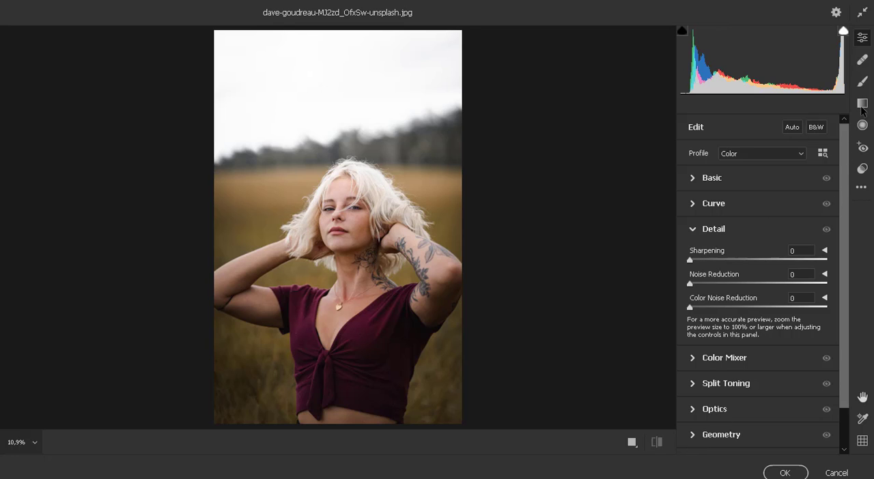
left_click(693, 179)
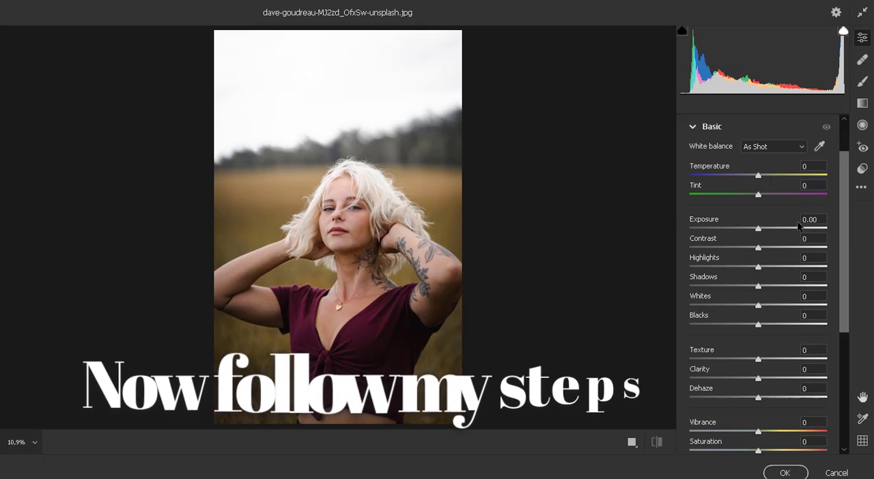
left_click_drag(757, 175, 748, 183)
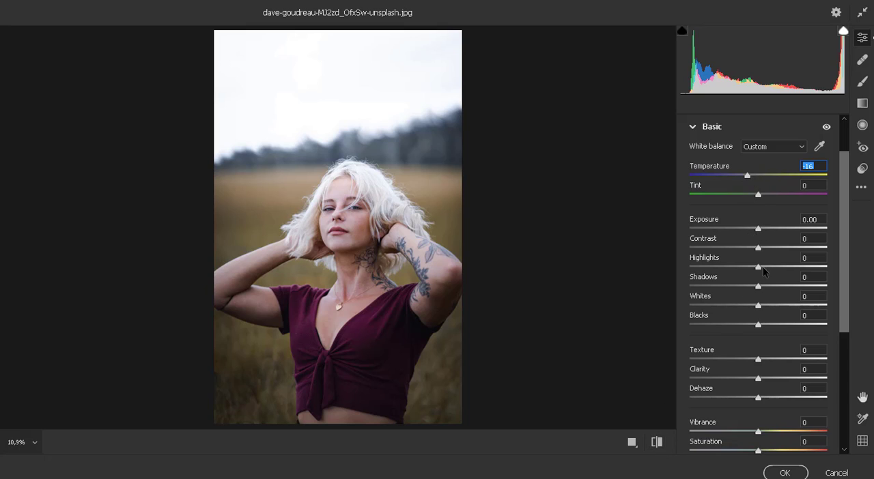
mouse_move(760, 230)
left_mouse_down()
mouse_move(749, 232)
mouse_move(762, 232)
left_mouse_up()
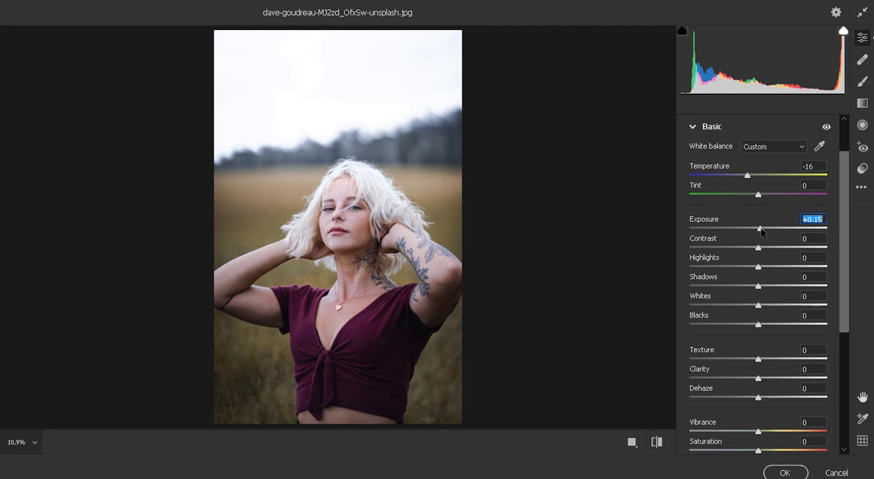
left_click_drag(747, 177, 746, 181)
left_click_drag(759, 230, 670, 276)
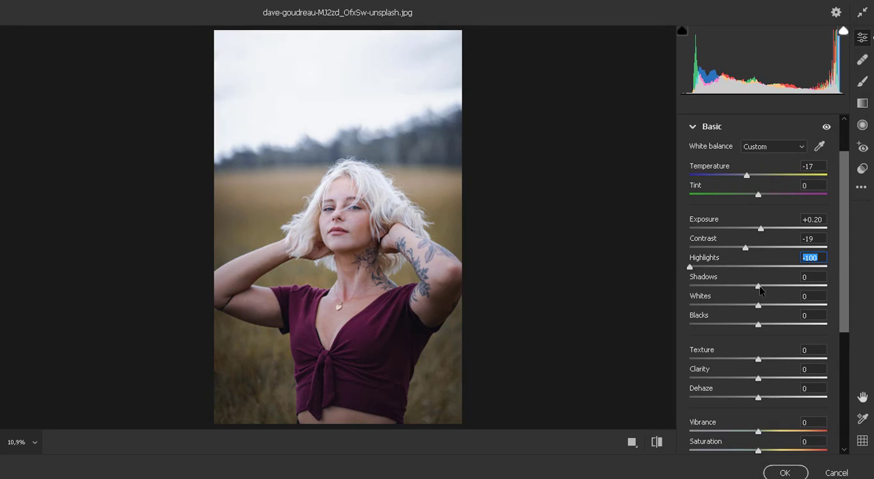
Set the photo's basic Shadows to -54, Whites to +81, Blacks to +84 and Saturation to -19
left_click_drag(756, 287, 818, 307)
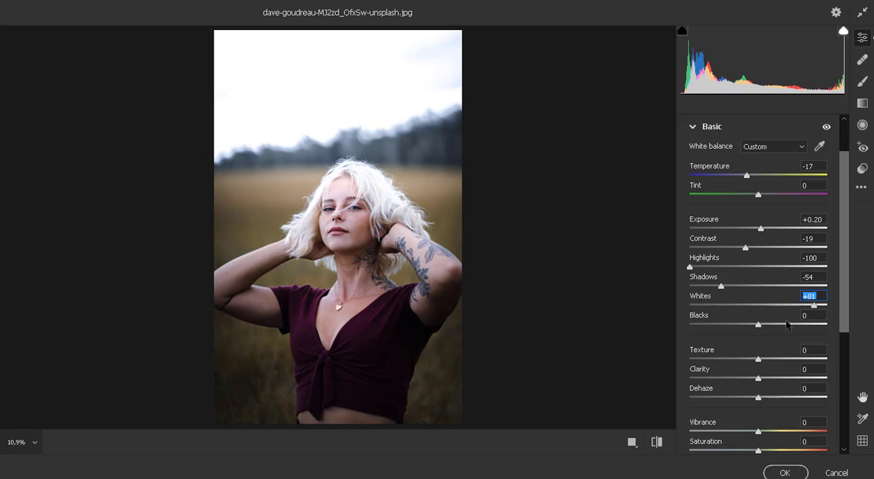
left_click_drag(757, 326, 817, 324)
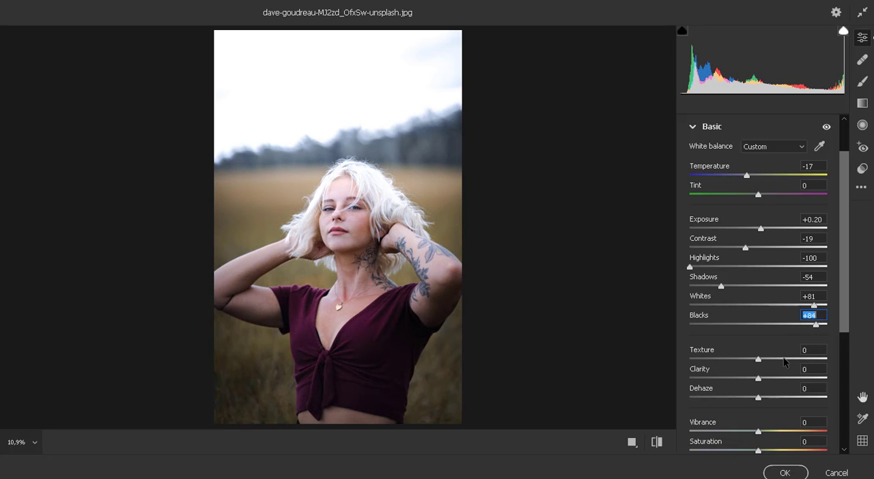
left_click_drag(843, 316, 842, 319)
scroll(842, 319, "down", 3)
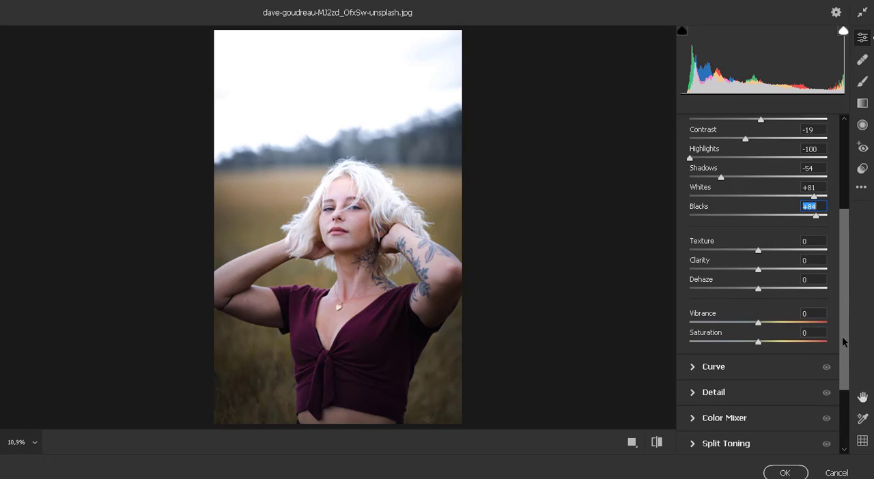
left_click_drag(759, 342, 744, 342)
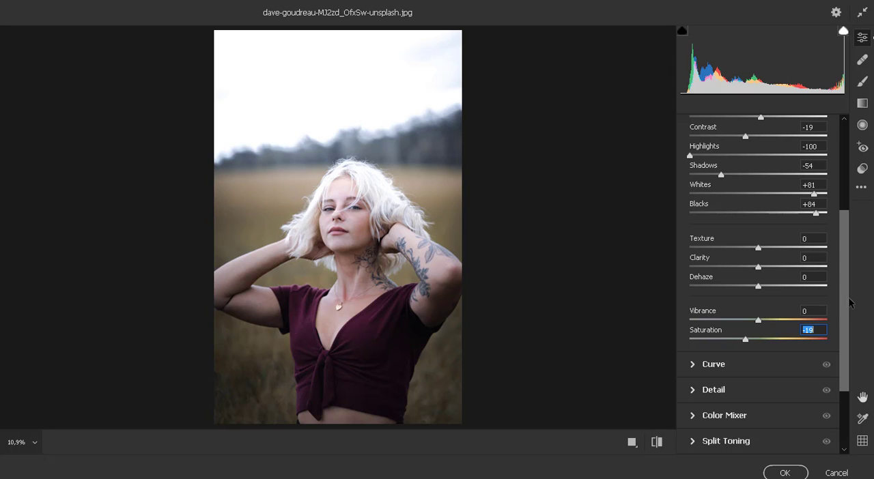
Shape the point curve with a midtone point at input 122, output 106, and the black point raised to output 15
scroll(844, 312, "down", 2)
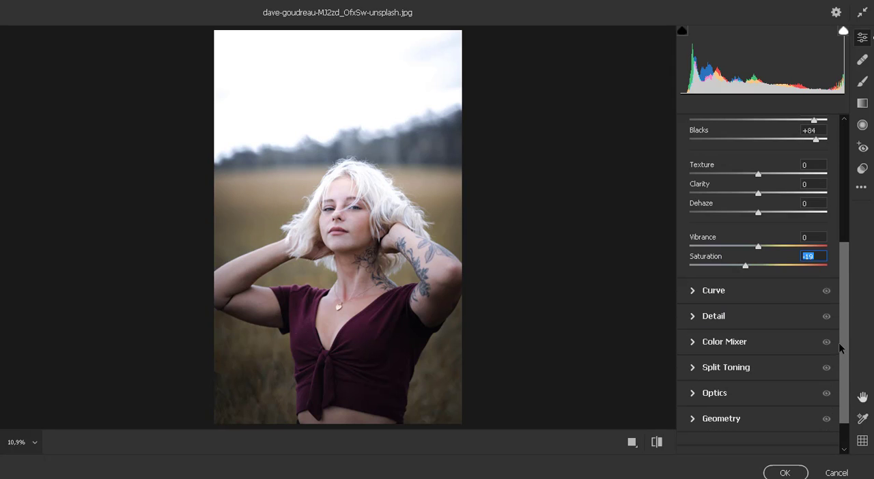
left_click(693, 289)
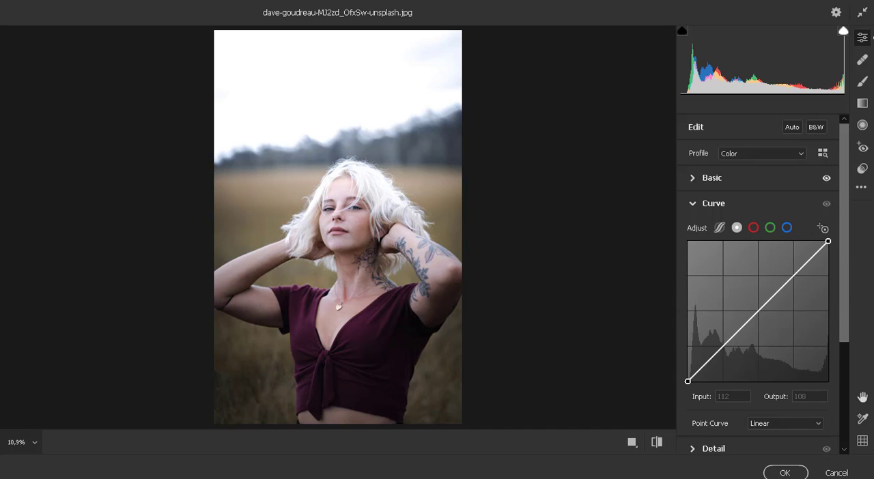
left_click_drag(749, 321, 754, 323)
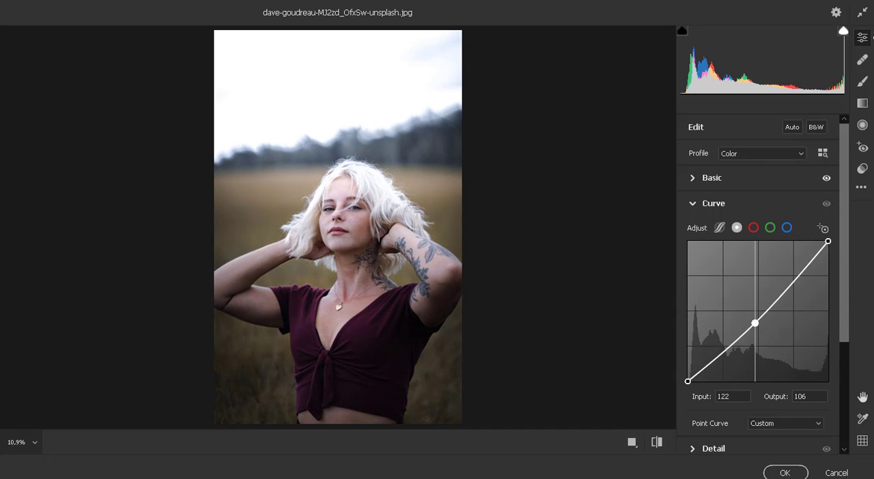
left_click_drag(688, 381, 687, 374)
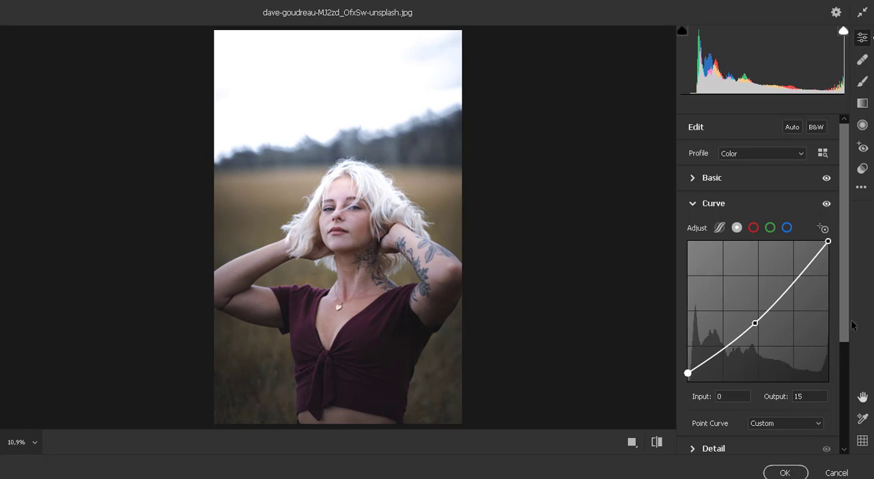
scroll(781, 245, "down", 1)
scroll(699, 193, "up", 1)
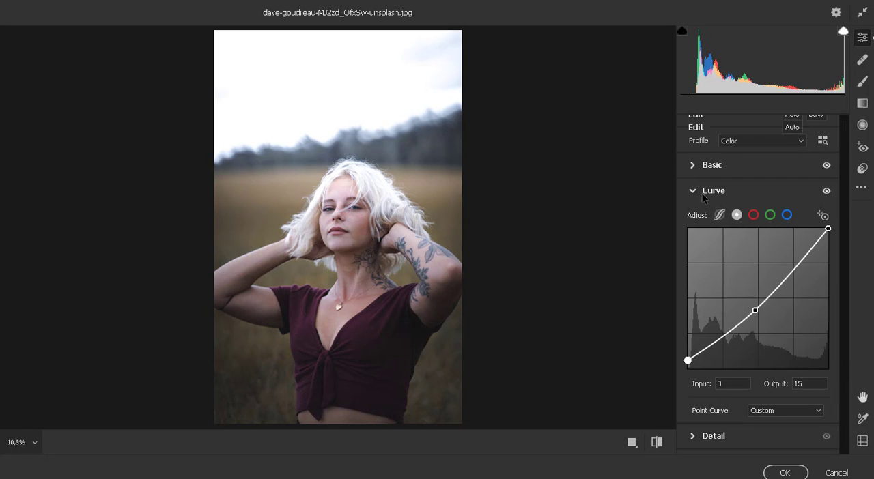
left_click(702, 194)
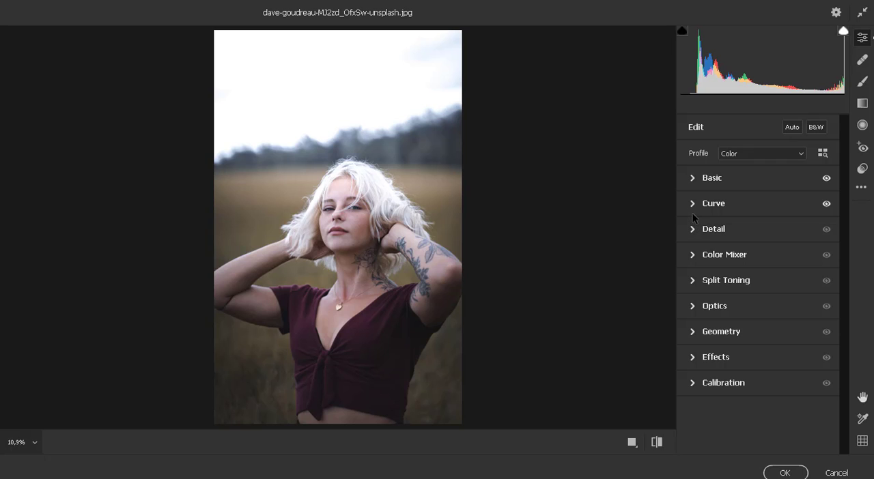
Set the Color Mixer hues to Yellows -100, Greens +100, Aquas +100, Blues -62 and Purples -98
left_click(693, 255)
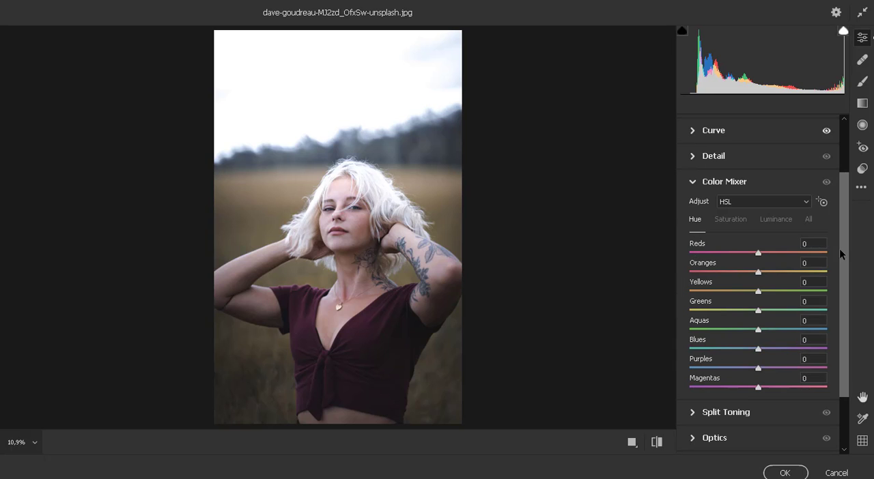
left_click_drag(843, 251, 844, 246)
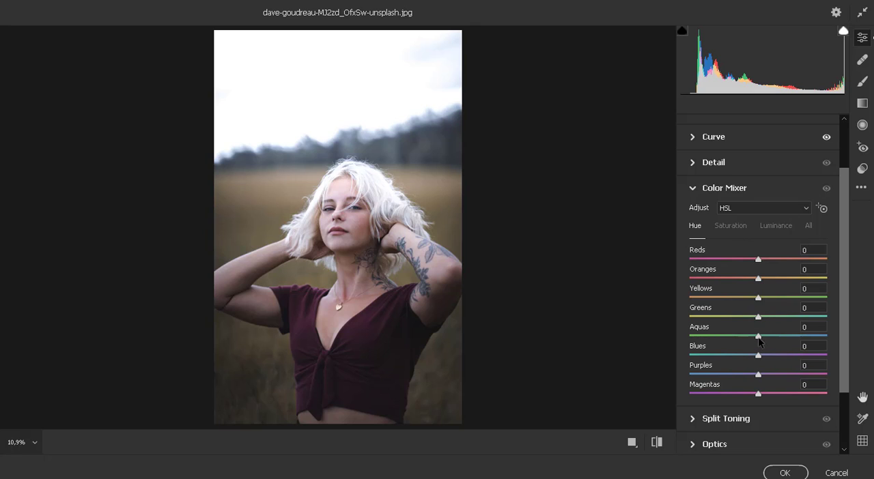
left_click_drag(759, 300, 688, 301)
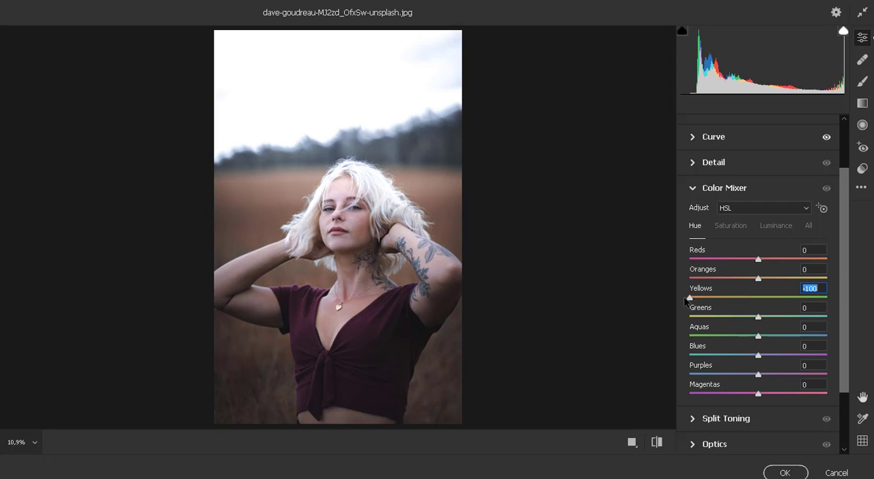
left_click_drag(758, 318, 830, 317)
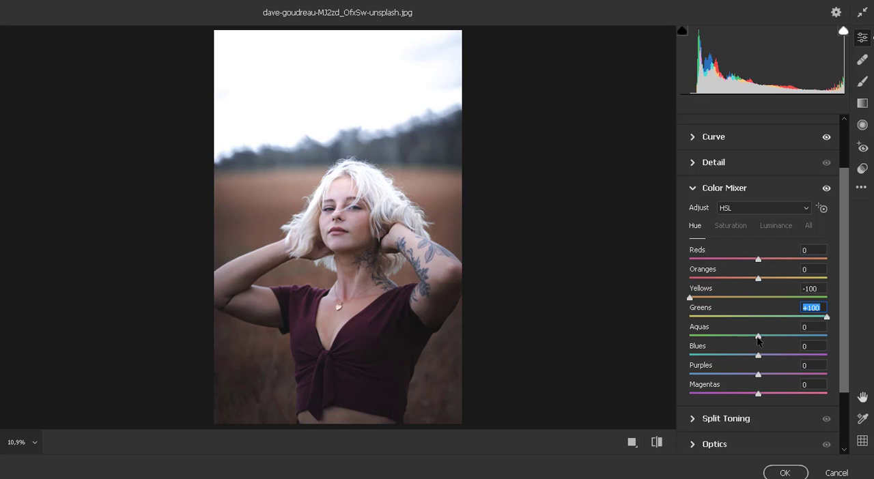
left_click_drag(758, 336, 830, 335)
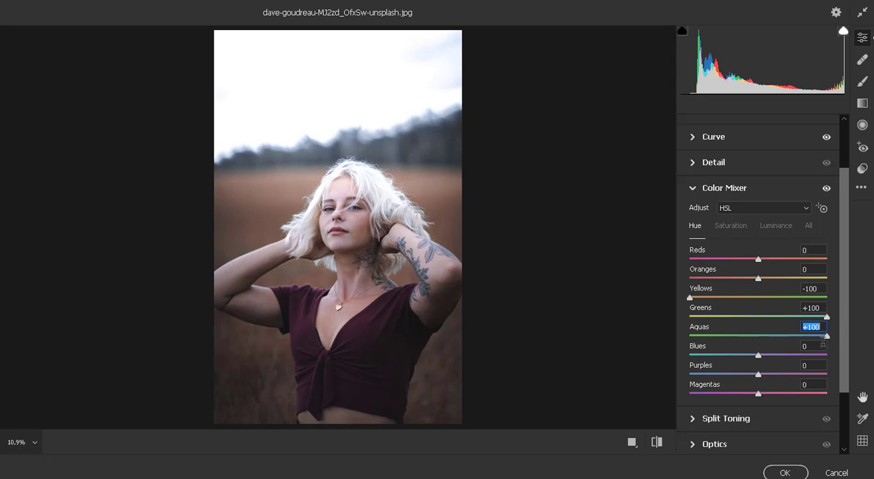
left_click_drag(756, 357, 691, 378)
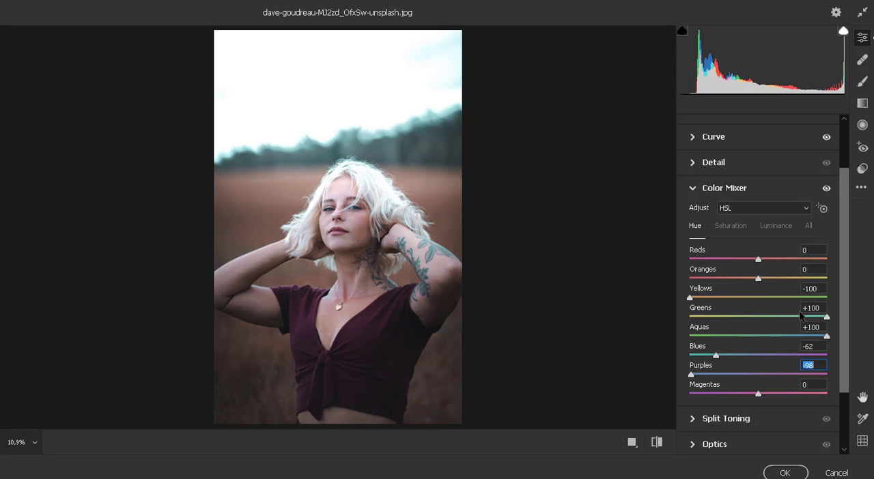
Set the Color Mixer saturation to Reds +28, Greens -69, Aquas +55 and Blues -32
left_click(730, 226)
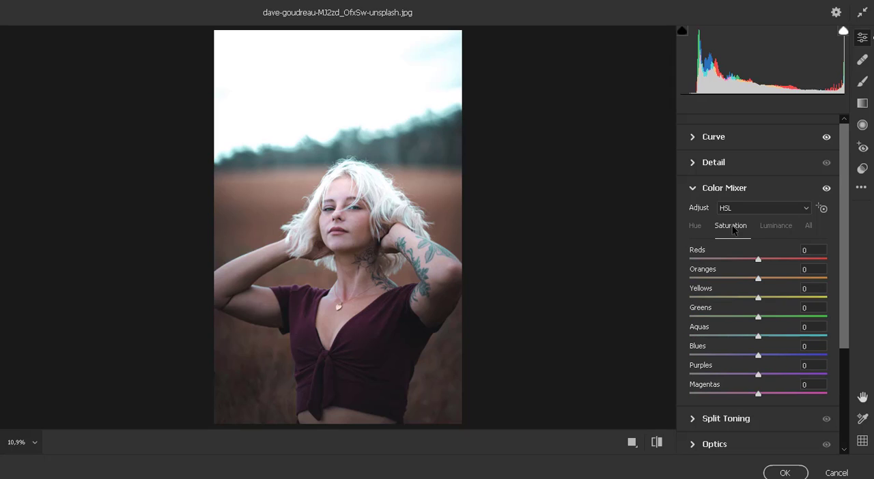
left_click_drag(759, 262, 847, 263)
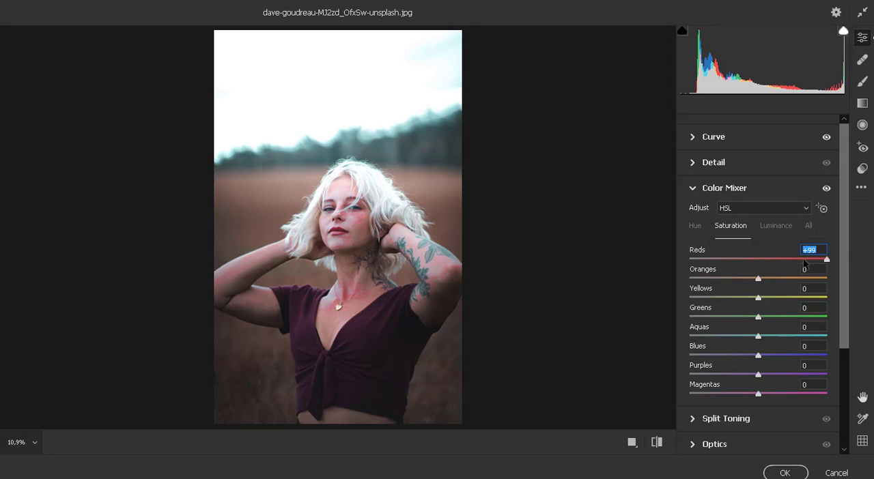
left_click_drag(782, 258, 779, 263)
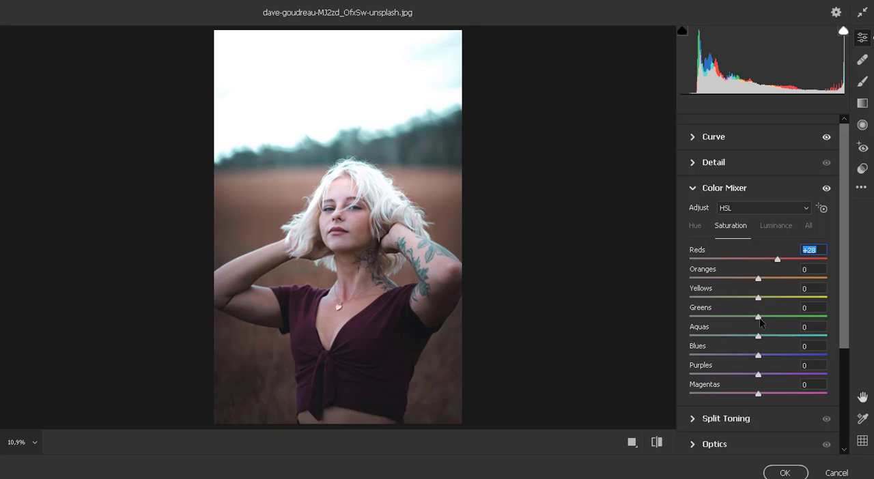
left_click_drag(758, 318, 711, 317)
left_click_drag(761, 342, 797, 340)
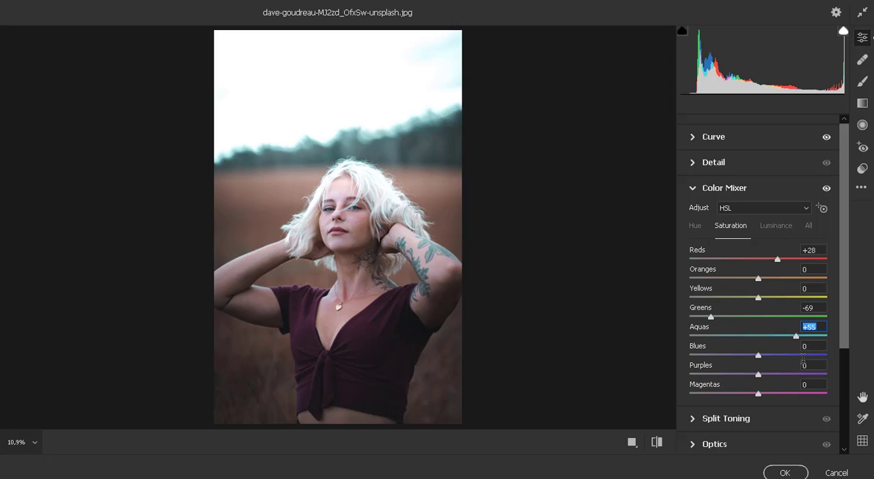
left_click_drag(759, 356, 735, 358)
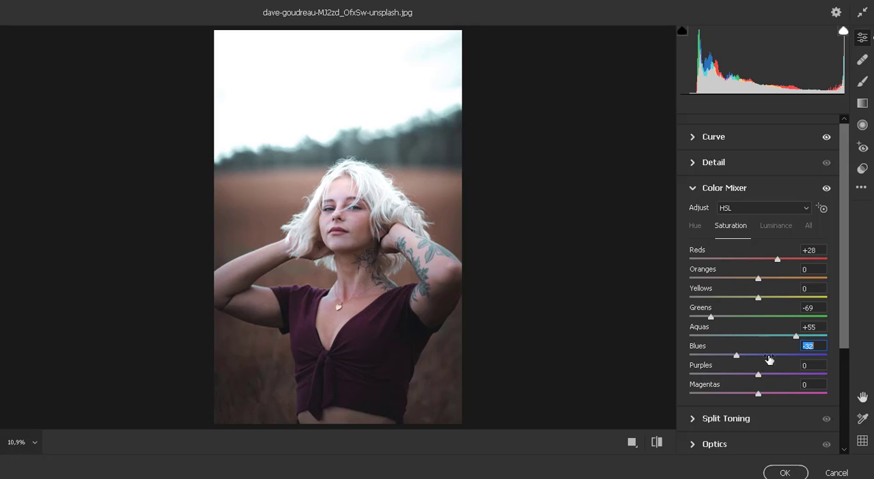
Set the Color Mixer luminance to Oranges +100 and Reds +27, and display all HSL adjustments together
left_click(774, 227)
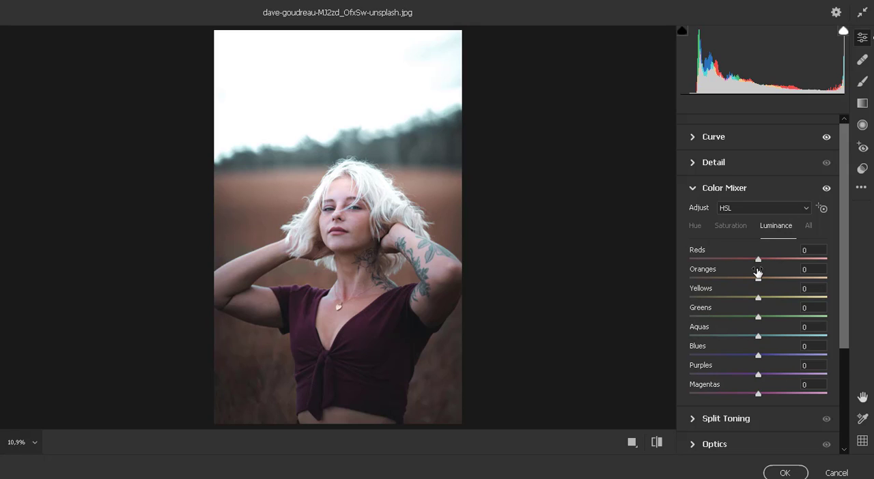
left_click_drag(758, 278, 834, 282)
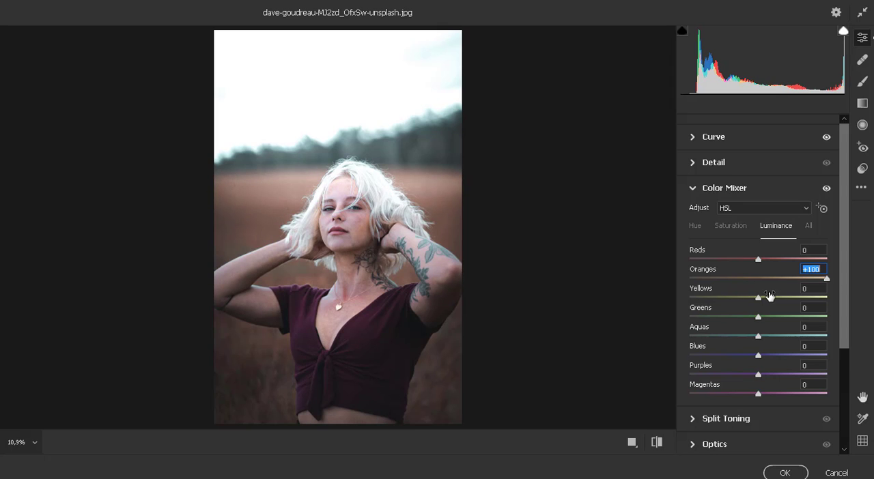
left_click_drag(759, 260, 777, 263)
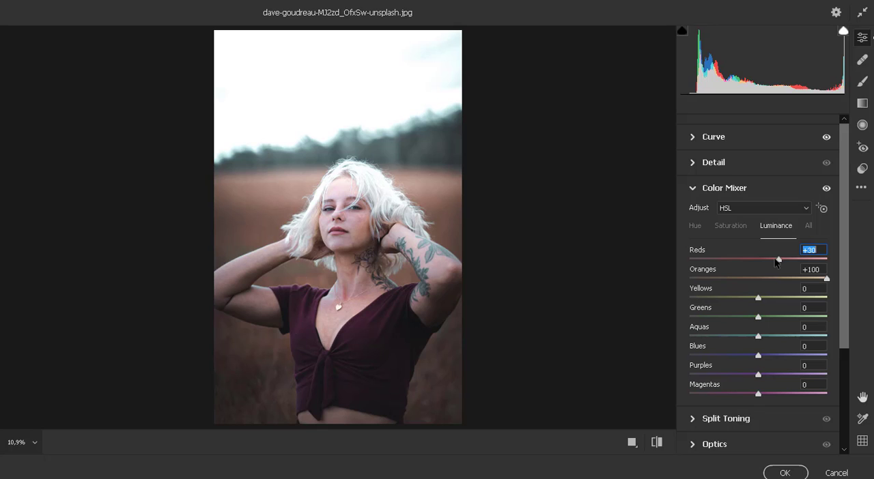
left_click(809, 226)
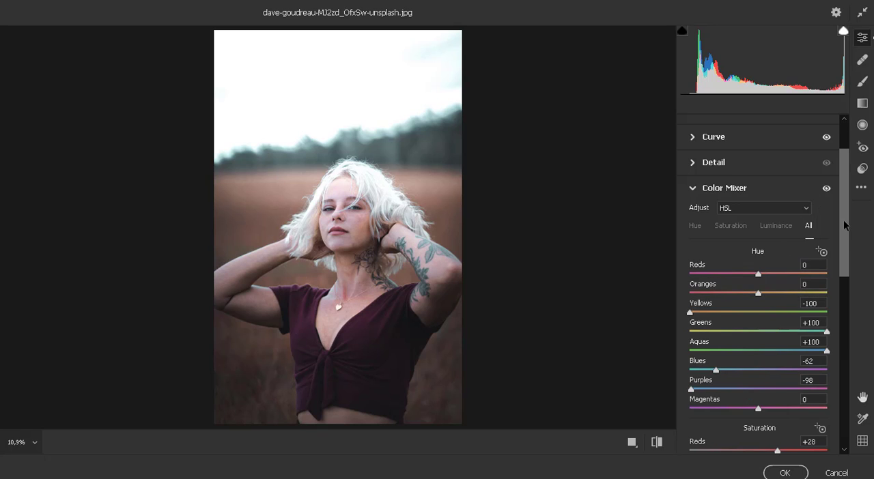
Set the Split Toning highlights to Hue 200 and Saturation 17
left_click_drag(844, 228, 840, 390)
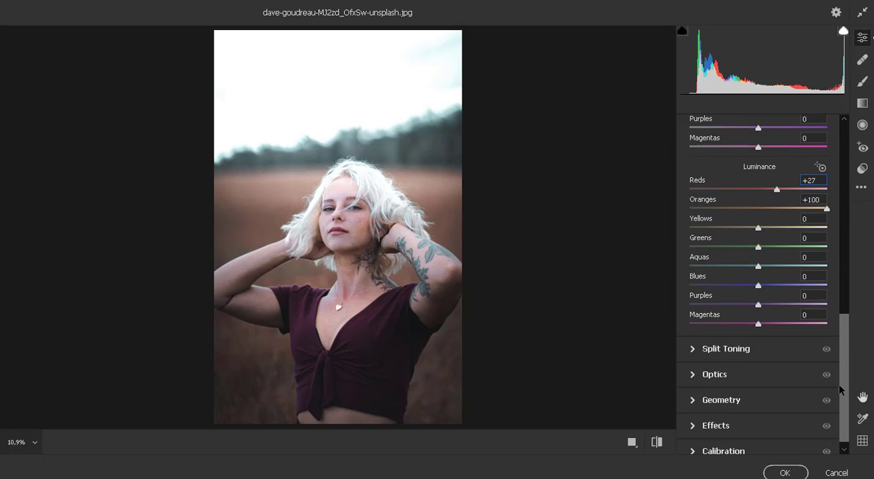
left_click(692, 350)
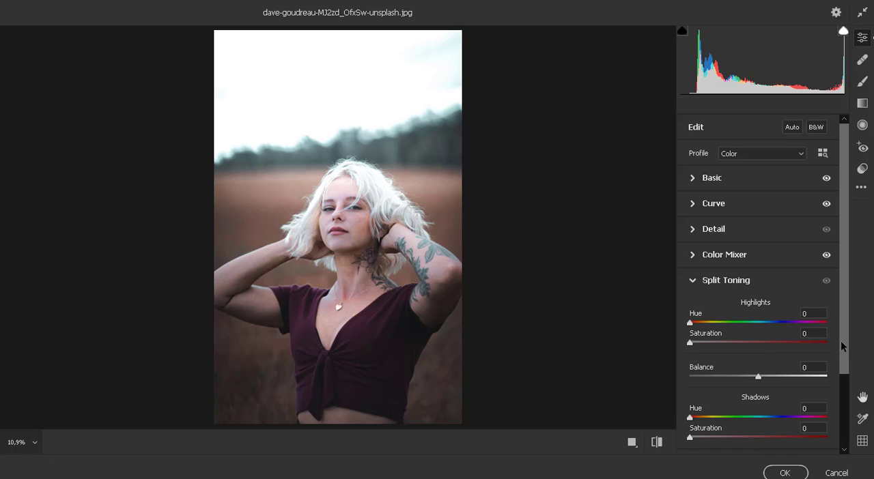
left_click_drag(840, 346, 838, 380)
left_click(692, 263)
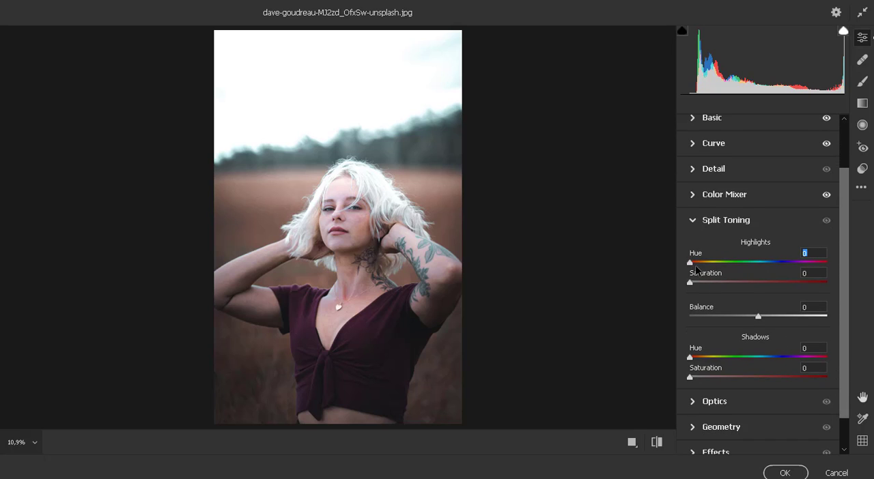
left_click_drag(696, 270, 756, 268)
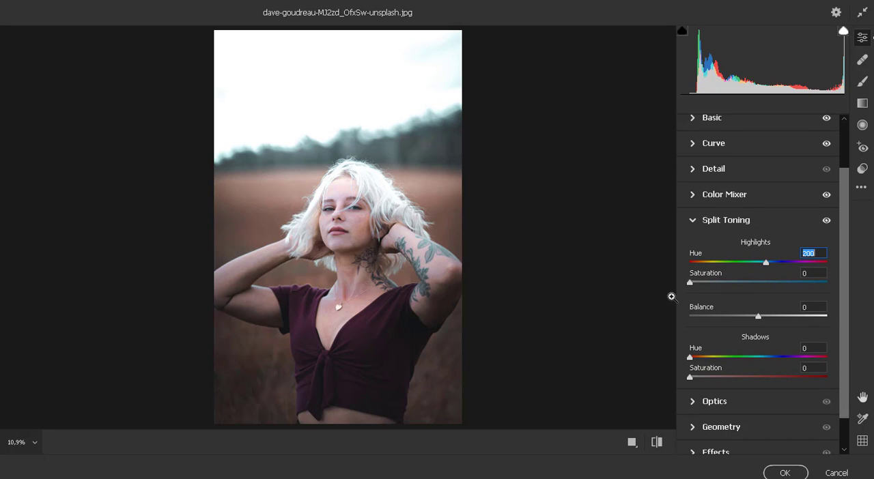
left_click_drag(691, 281, 716, 286)
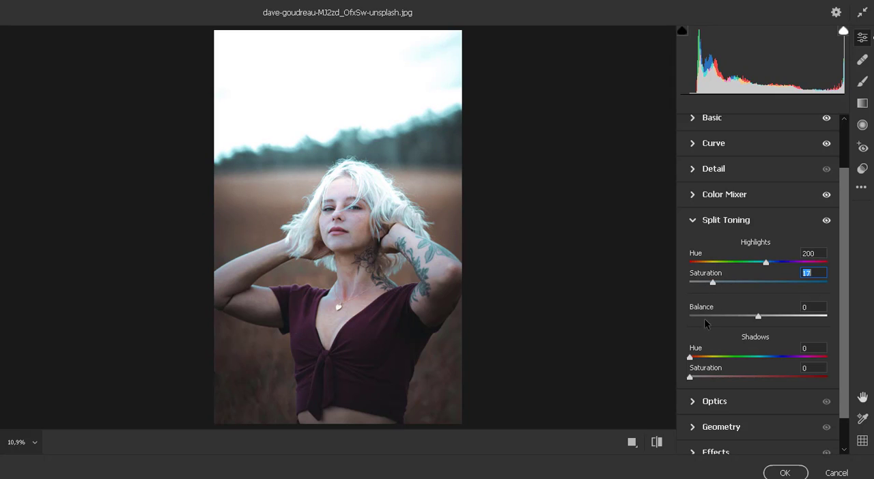
Set the Split Toning shadows to Hue 220 and Saturation 10, and the highlights Saturation to 0
left_click_drag(690, 357, 764, 360)
left_click_drag(691, 377, 716, 378)
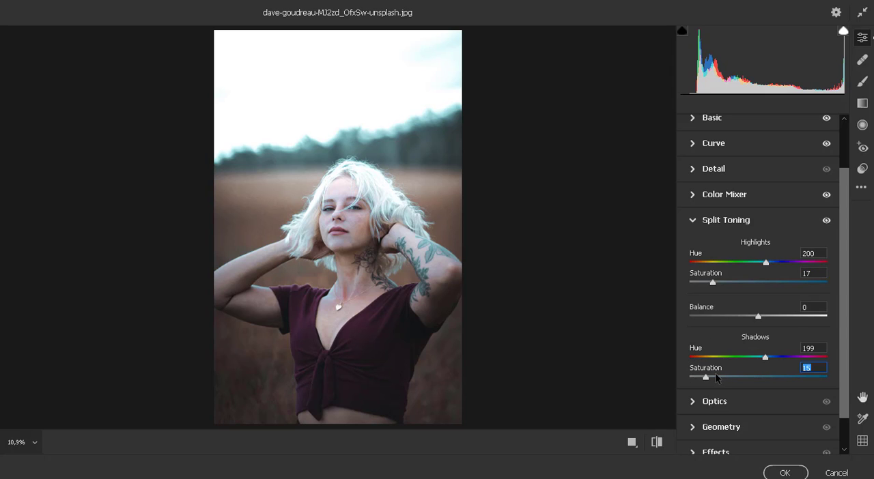
left_click_drag(714, 284, 672, 286)
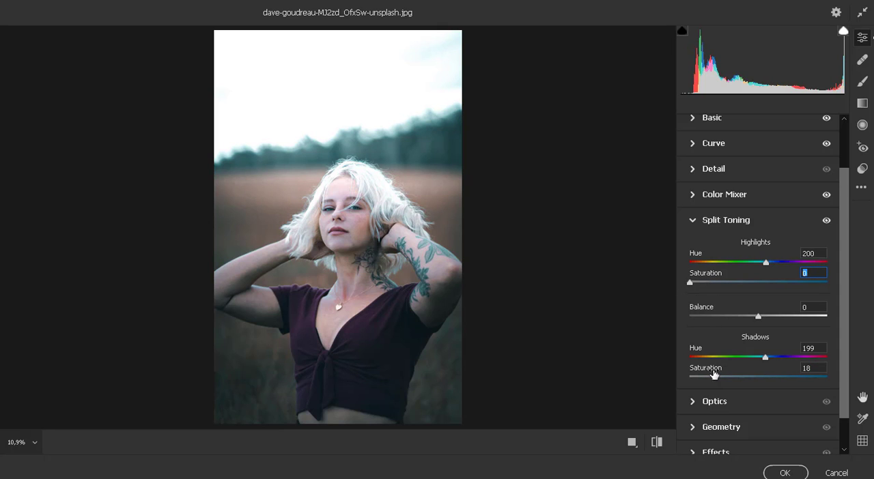
mouse_move(714, 377)
left_mouse_down()
mouse_move(739, 381)
mouse_move(774, 361)
mouse_move(704, 379)
left_mouse_up()
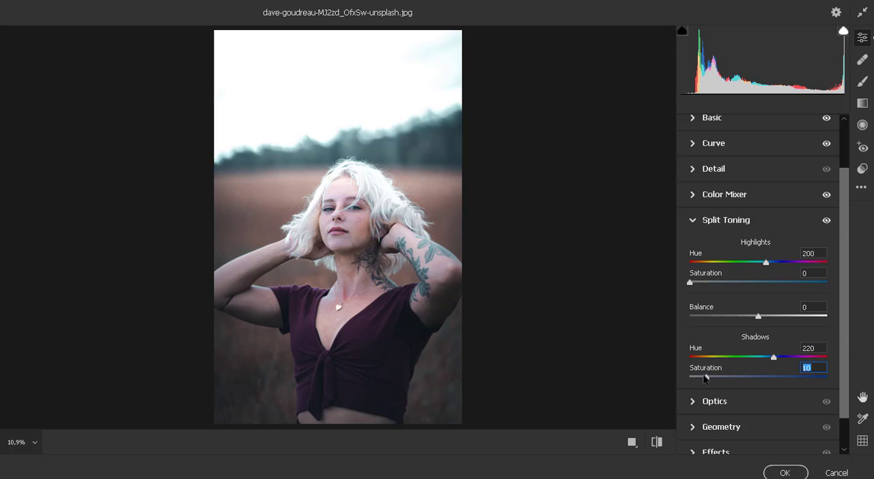
Darken the photo's corners by setting the Optics Vignette to -68
scroll(751, 379, "down", 1)
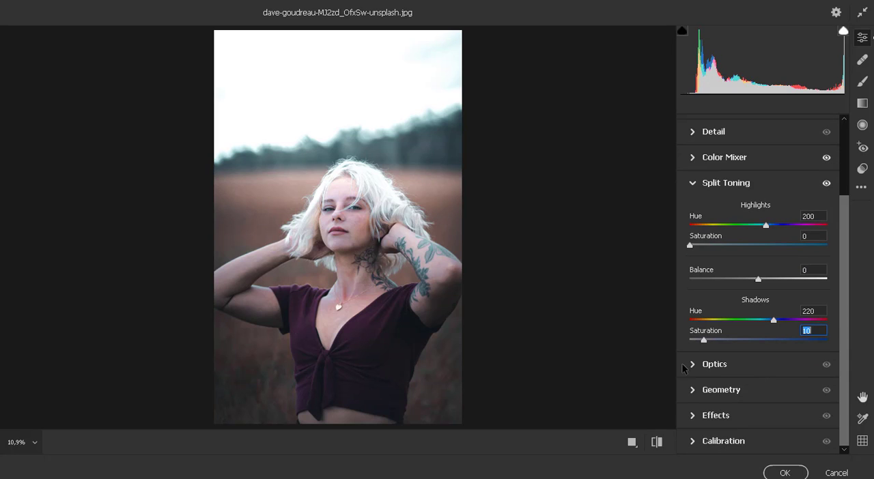
left_click(727, 369)
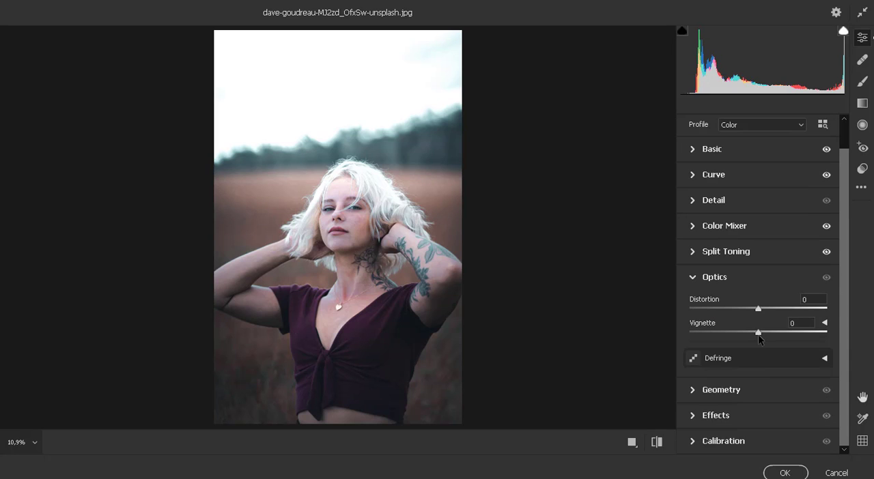
left_click_drag(758, 332, 735, 333)
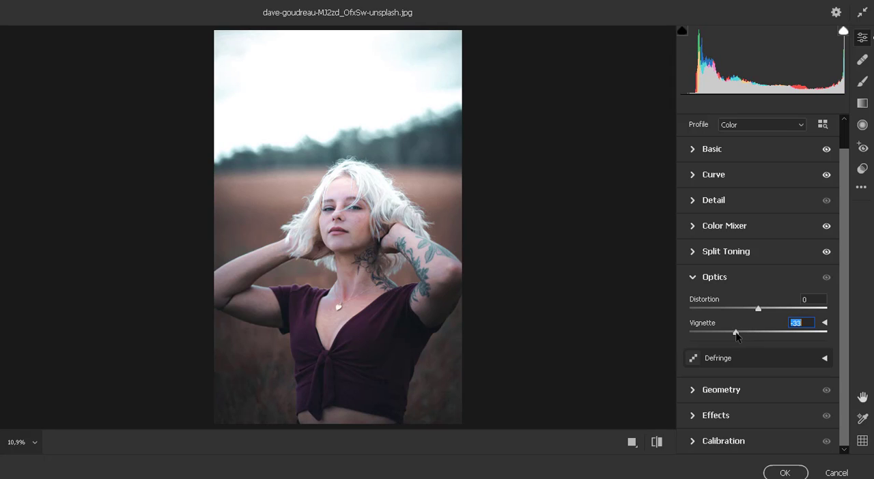
type("0")
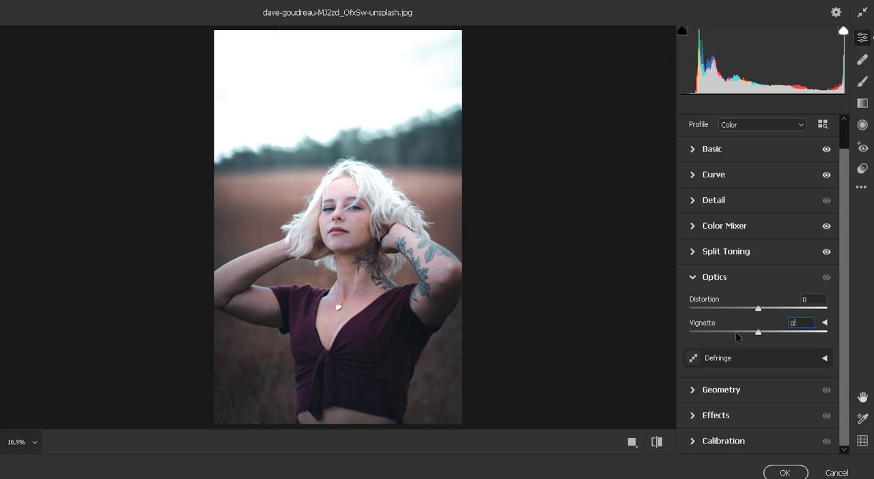
left_click_drag(757, 333, 711, 335)
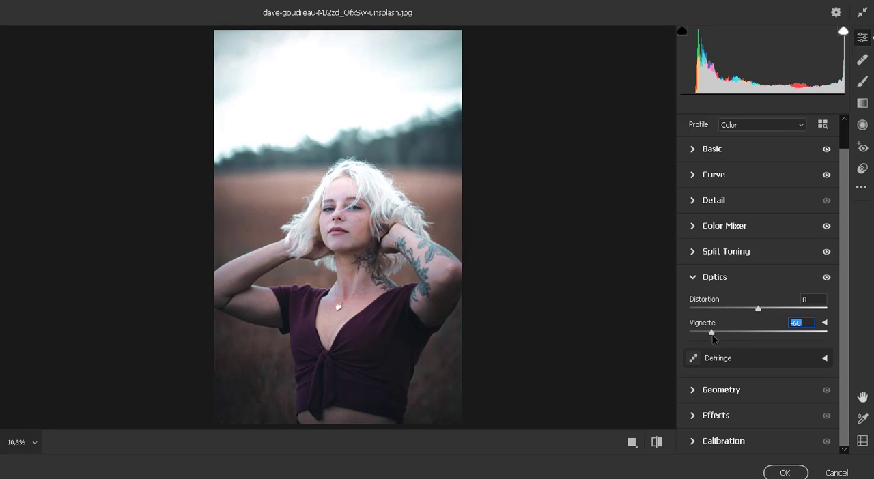
Set the Calibration hues to Red Primary -56, Green Primary +70 and Blue Primary -100, with Blue Primary Saturation -52
left_click(697, 415)
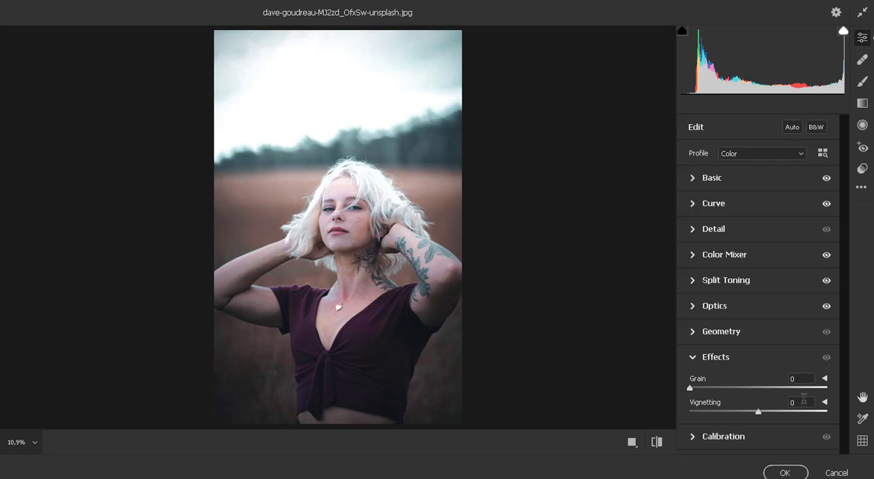
left_click(691, 437)
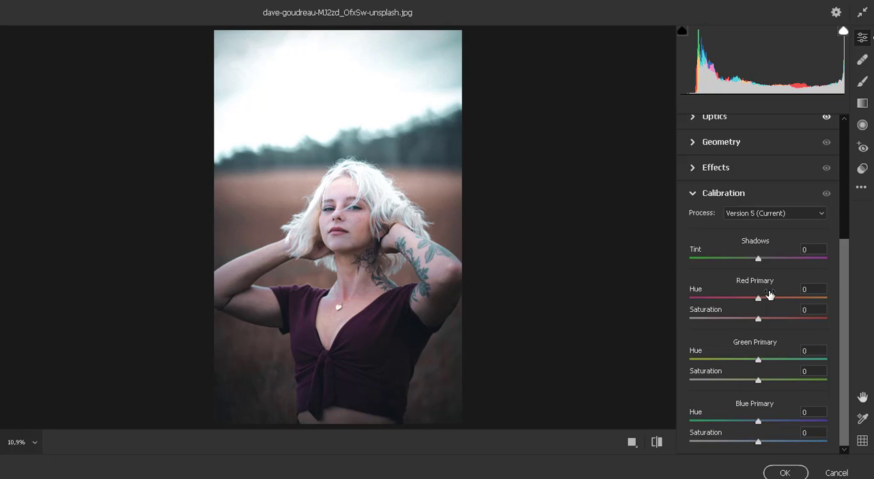
left_click(802, 214)
left_click(803, 213)
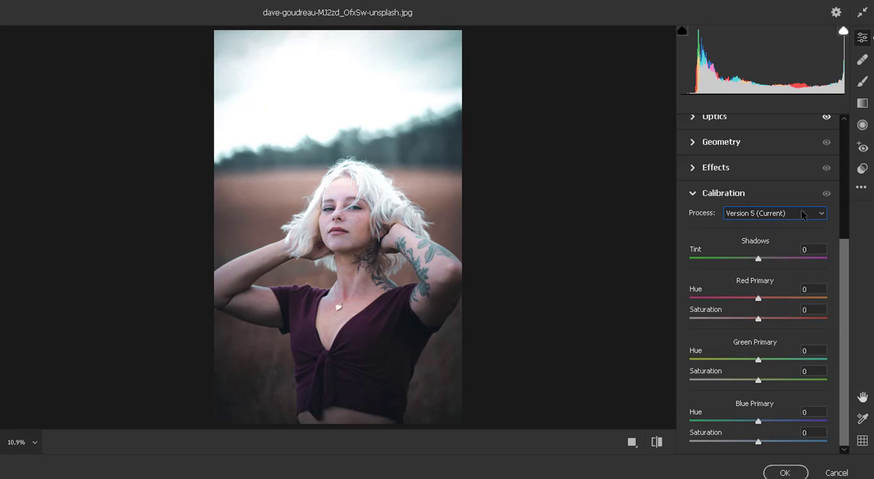
left_click_drag(759, 300, 724, 301)
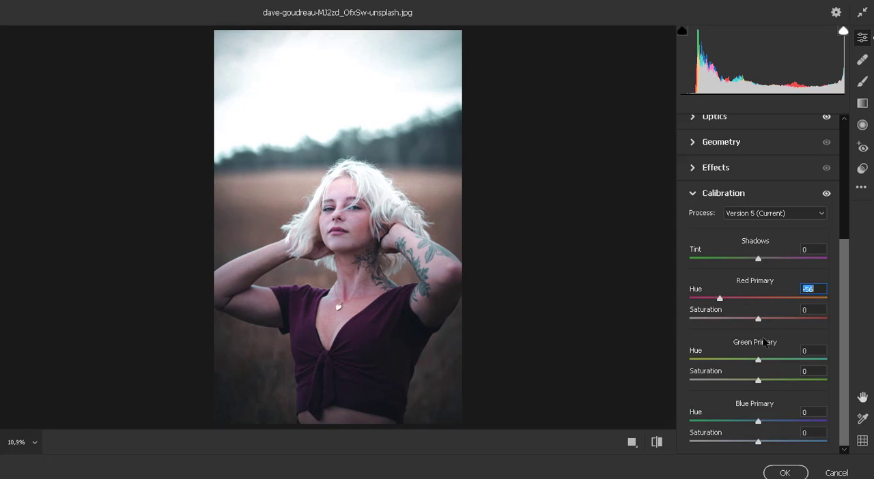
left_click_drag(758, 361, 811, 361)
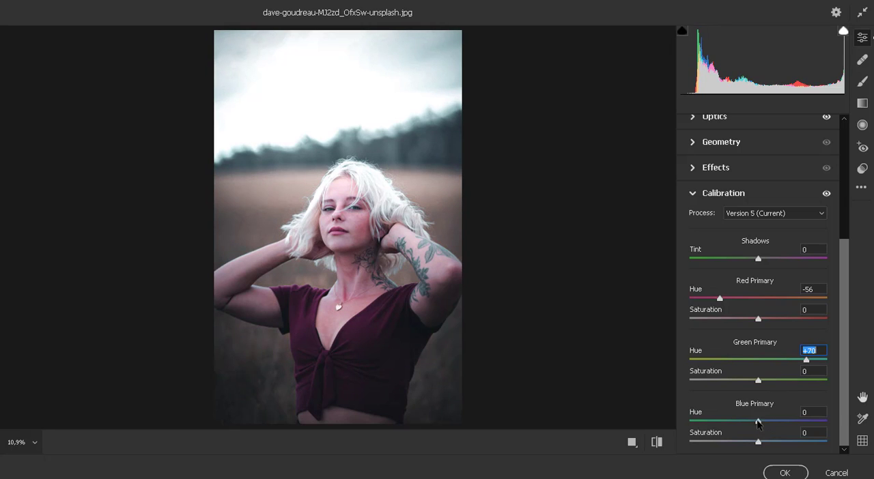
left_click_drag(758, 421, 666, 427)
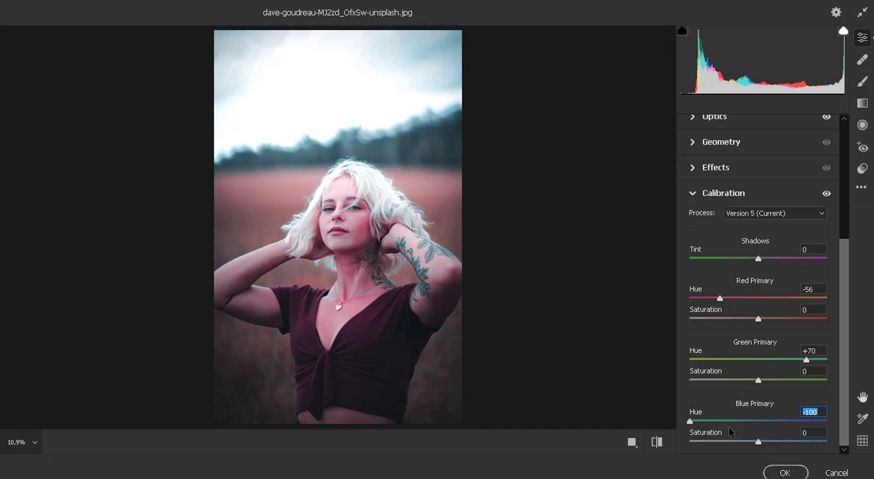
left_click_drag(757, 443, 724, 443)
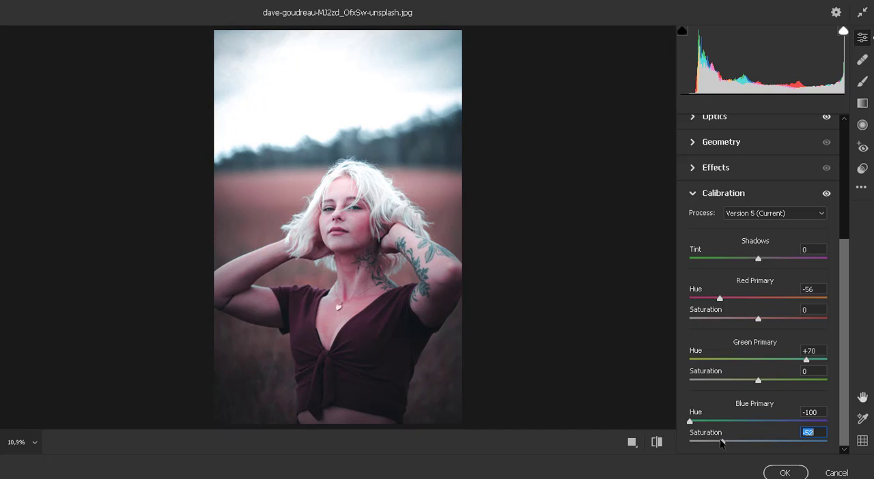
Compare the graded portrait with the original in a side-by-side before/after view and apply the Camera Raw adjustments
left_click(657, 442)
left_click(658, 443)
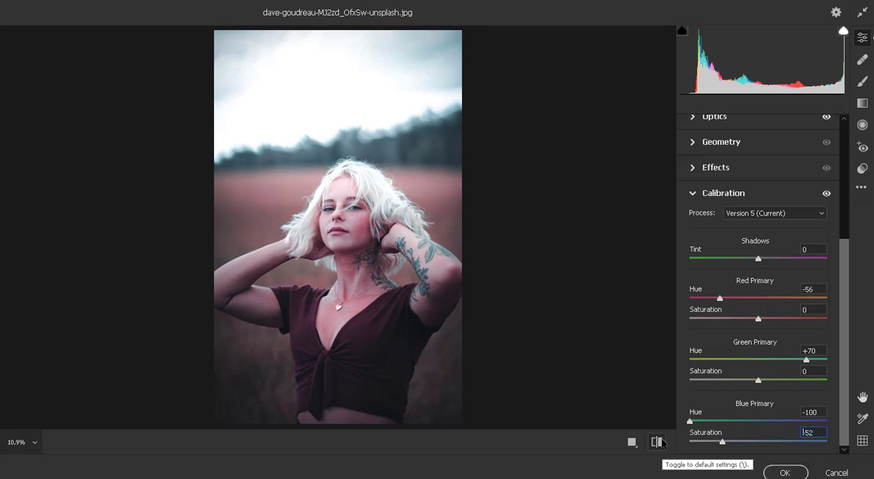
left_click(633, 443)
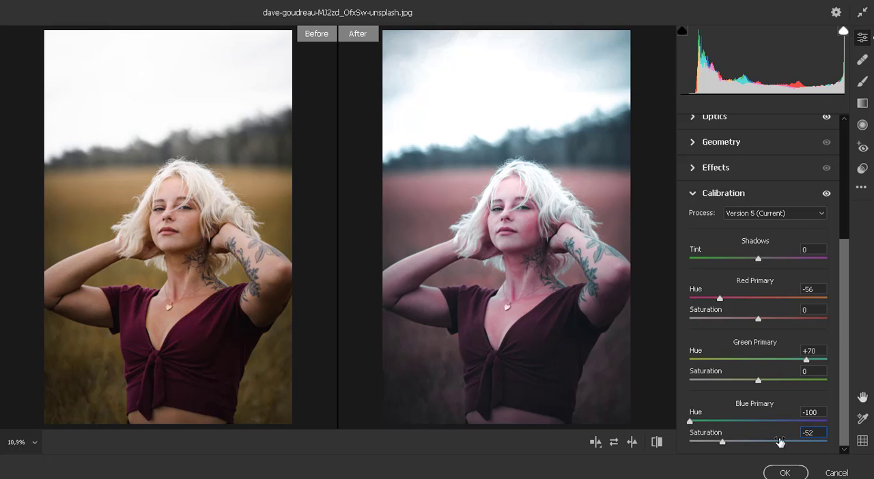
left_click(787, 473)
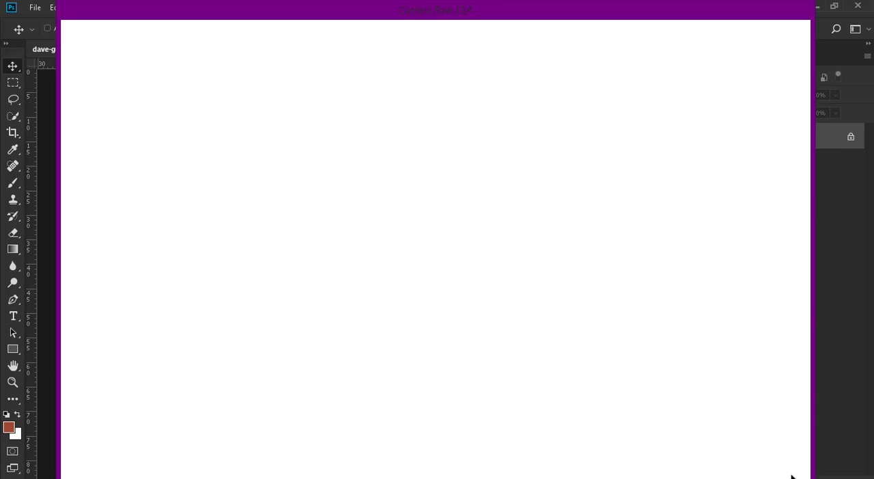